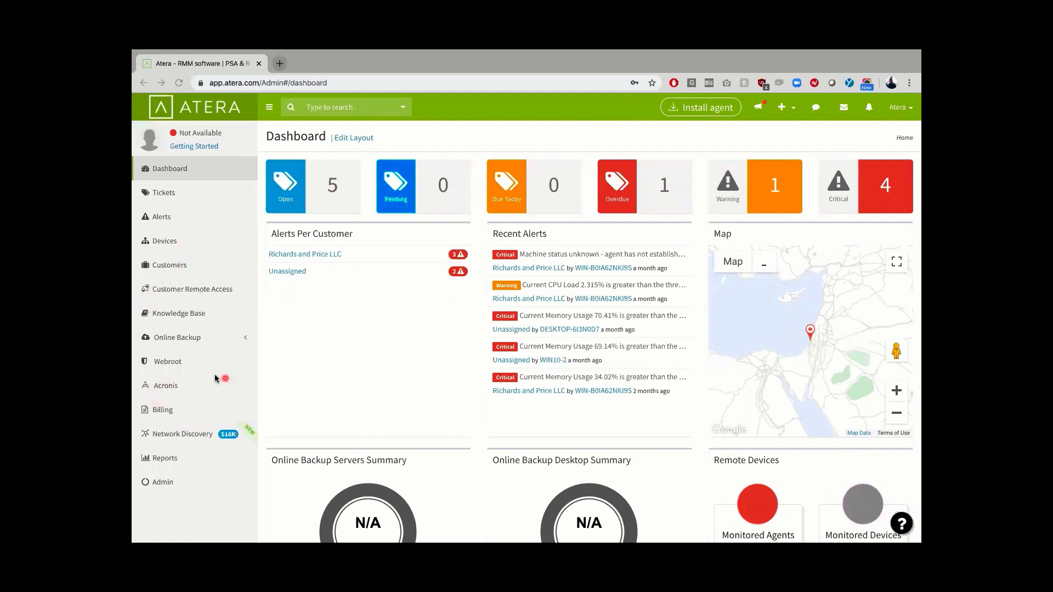
Step: Open Atera's Acronis page offering Cyber Backup at 14¢ cloud and 7¢ local per GB
{"action": "left_click", "coordinate": [163, 387]}
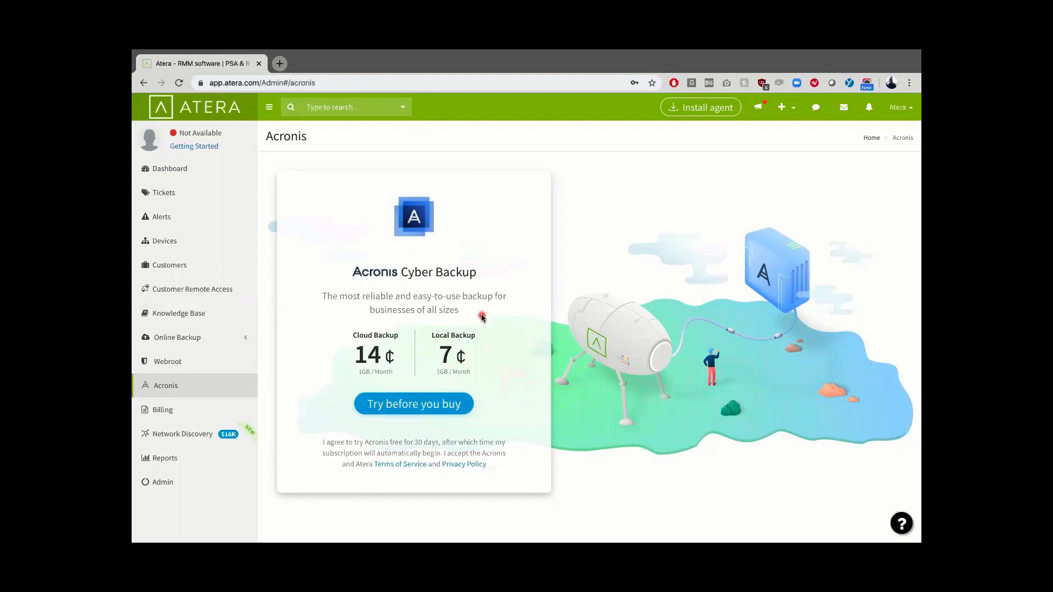
Step: Request the free Acronis trial using the pre-filled e-mail address
{"action": "left_click", "coordinate": [462, 404]}
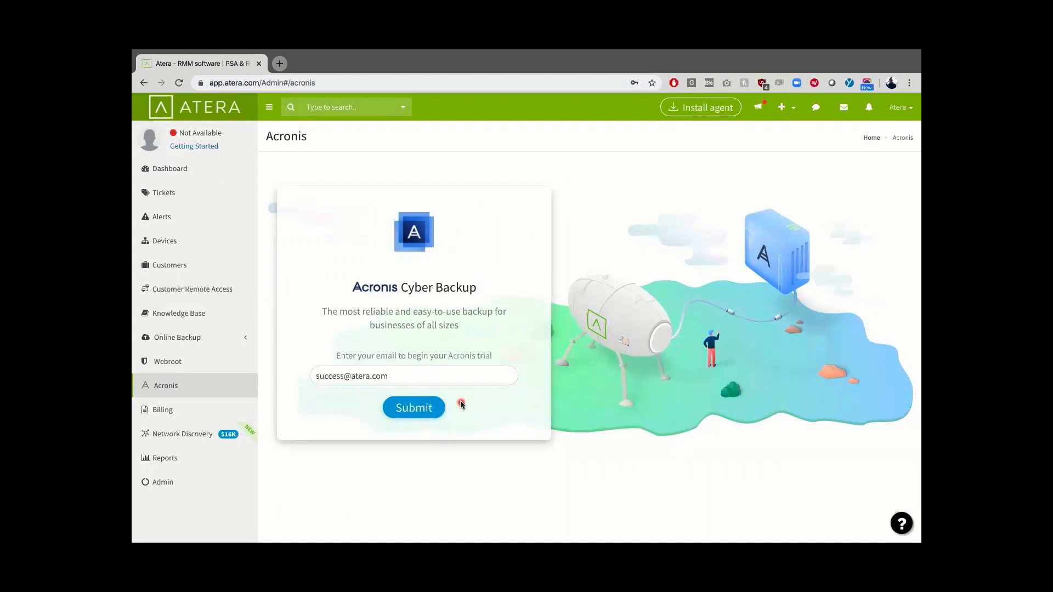
{"action": "left_click", "coordinate": [397, 376]}
{"action": "left_click", "coordinate": [408, 402]}
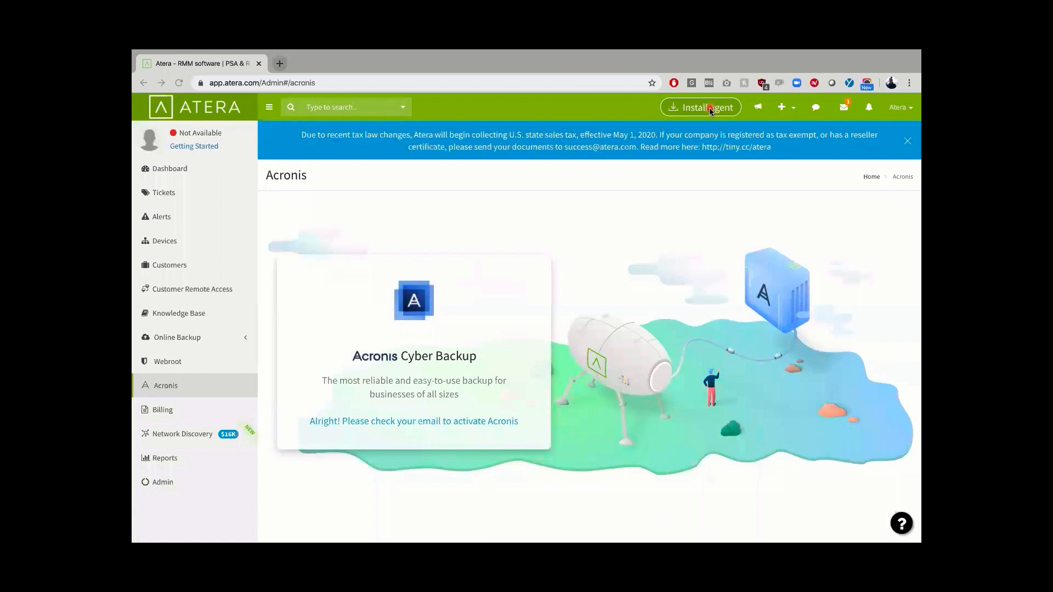
{"action": "key", "text": "ctrl+Left"}
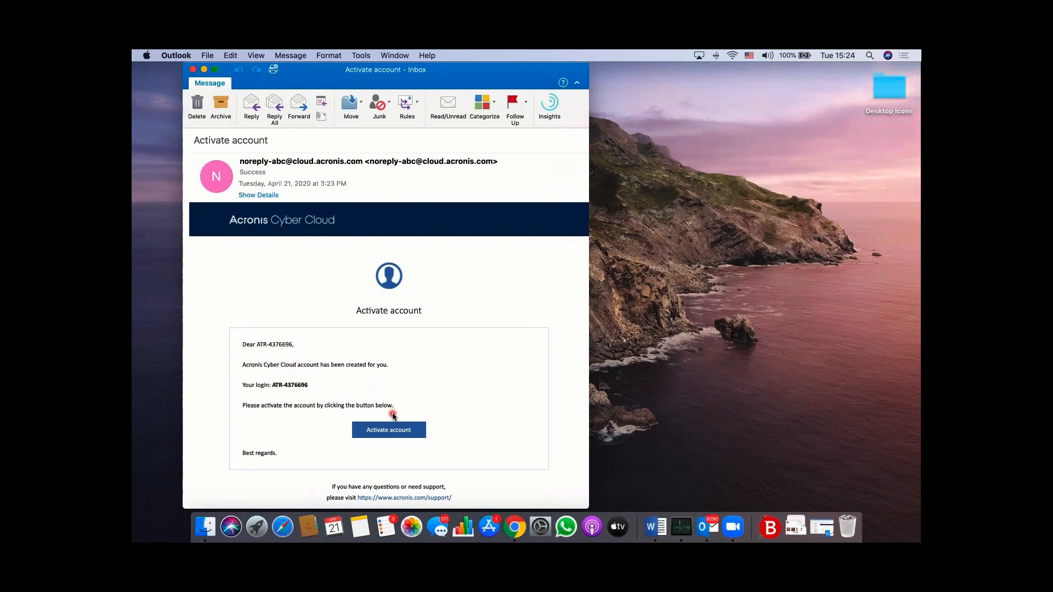
Step: Follow the Activate account link in the Acronis activation e-mail
{"action": "left_click", "coordinate": [390, 431]}
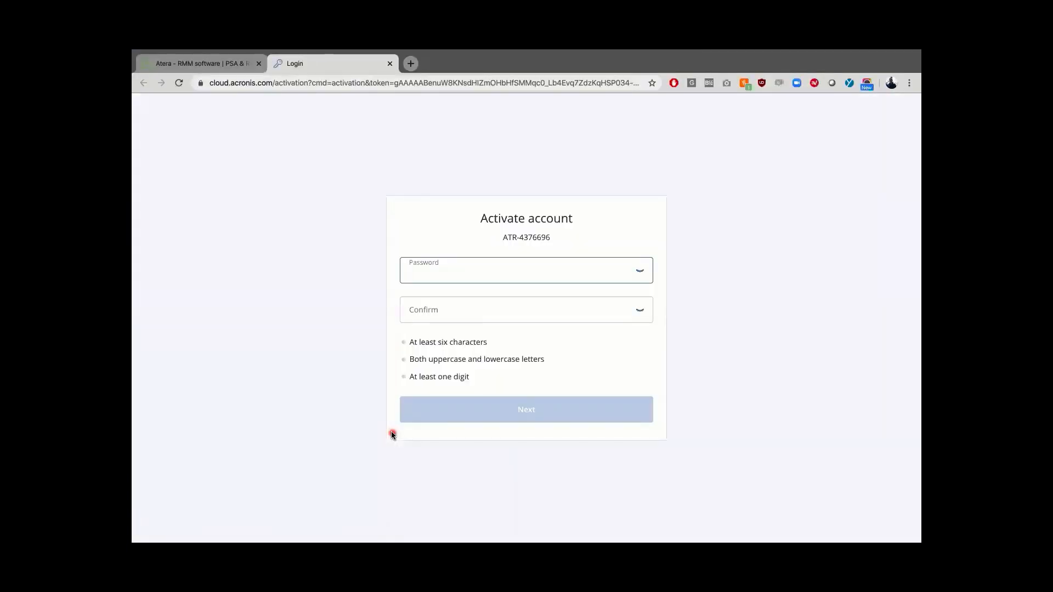
Step: Set and confirm a password for the new Acronis account
{"action": "type", "text": "*********"}
{"action": "key", "text": "Tab"}
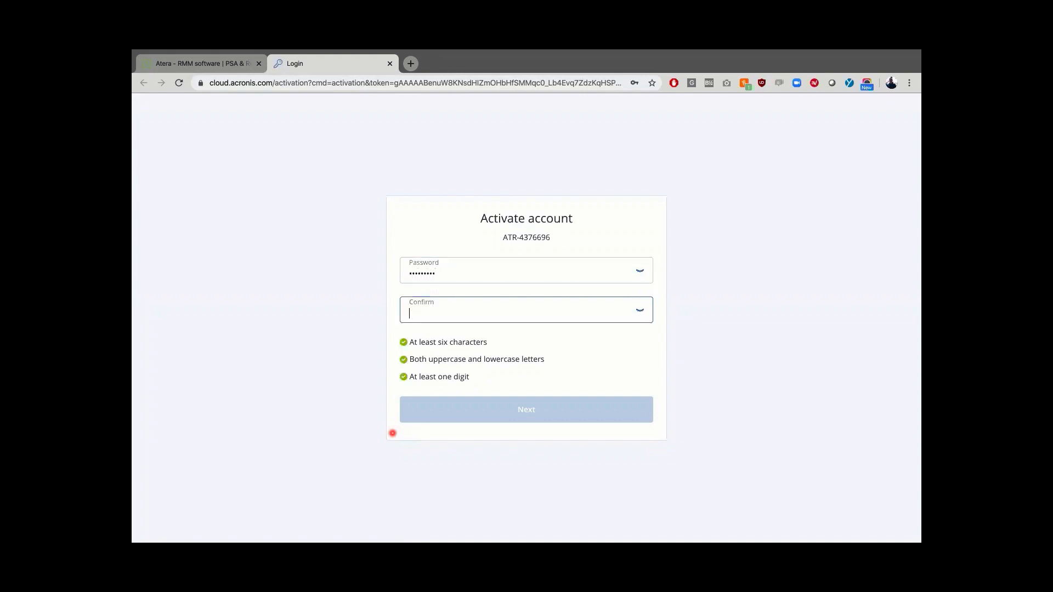
{"action": "type", "text": "*********"}
{"action": "left_click", "coordinate": [482, 408]}
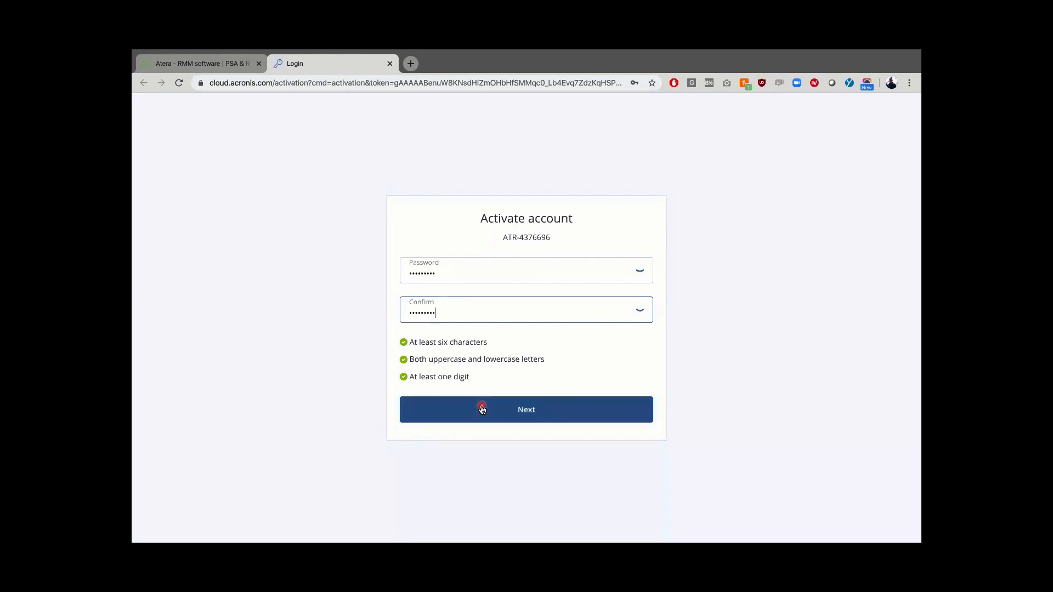
{"action": "left_click", "coordinate": [482, 409]}
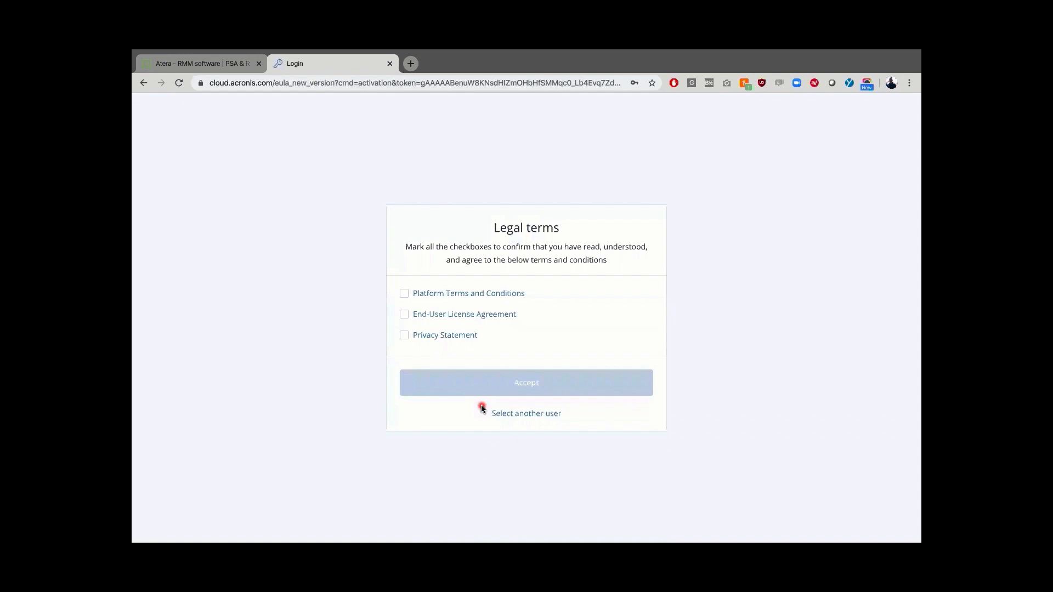
Step: Agree to the Platform Terms, End-User License Agreement and Privacy Statement
{"action": "left_click", "coordinate": [405, 295]}
{"action": "left_click", "coordinate": [404, 314]}
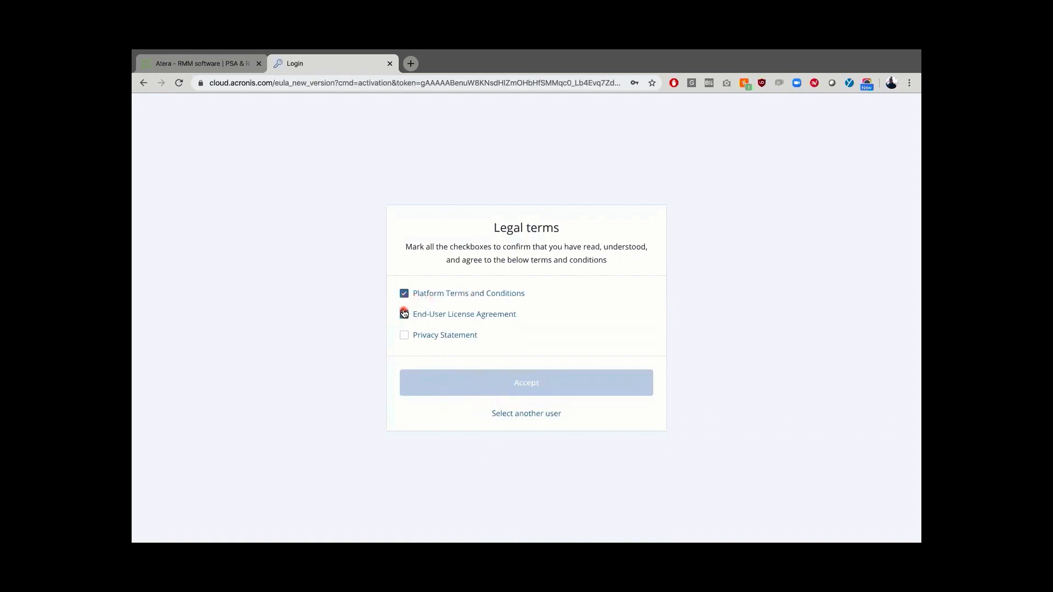
{"action": "left_click", "coordinate": [404, 336]}
{"action": "left_click", "coordinate": [462, 381]}
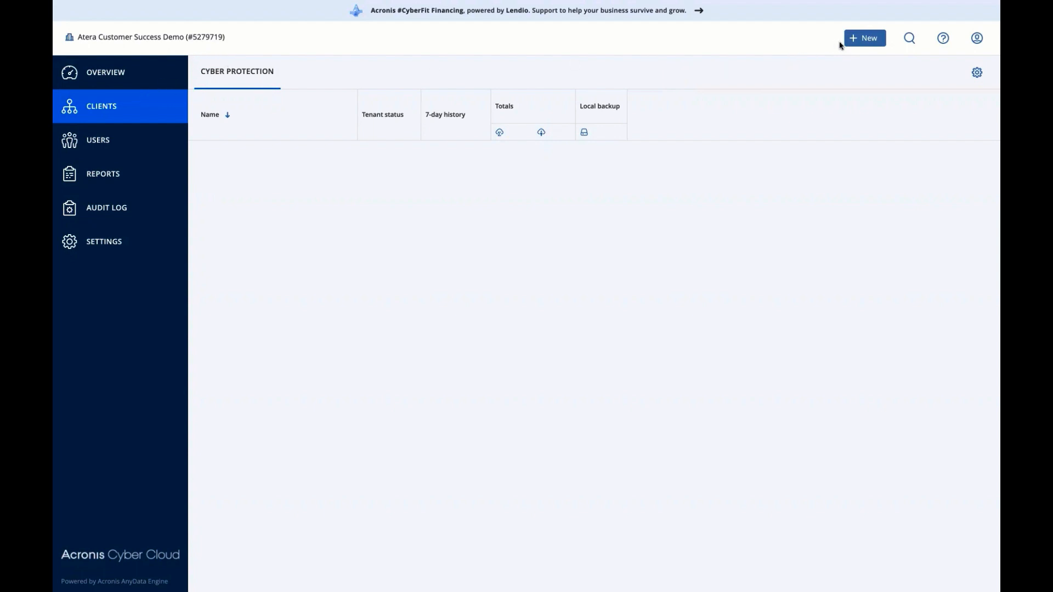
Step: Create a new customer named Richards & Price LLC, keeping it in Trial mode
{"action": "left_click", "coordinate": [861, 40]}
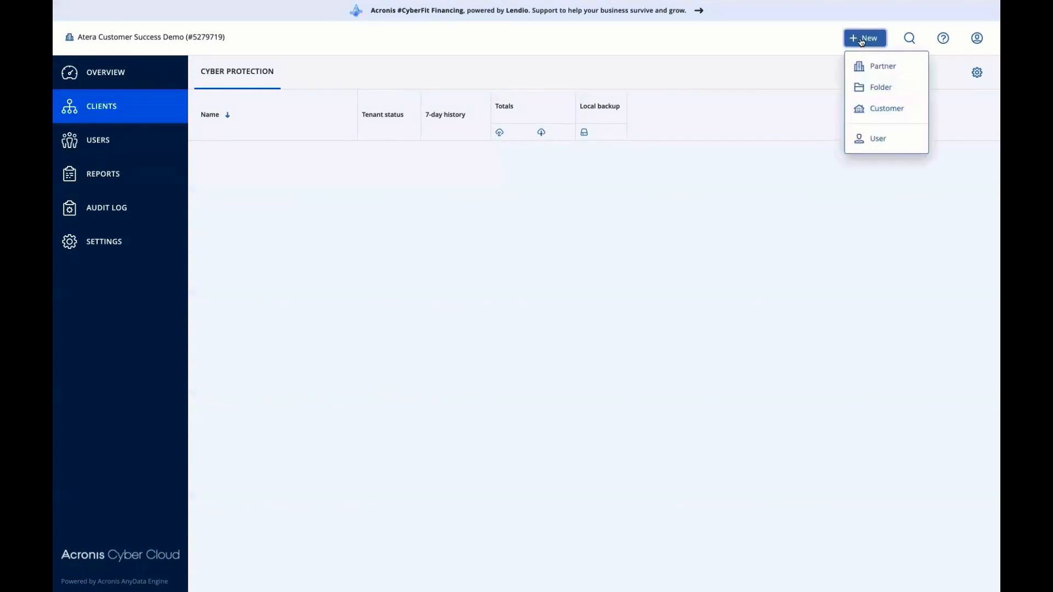
{"action": "left_click", "coordinate": [865, 109]}
{"action": "type", "text": "Richards & Price LLC"}
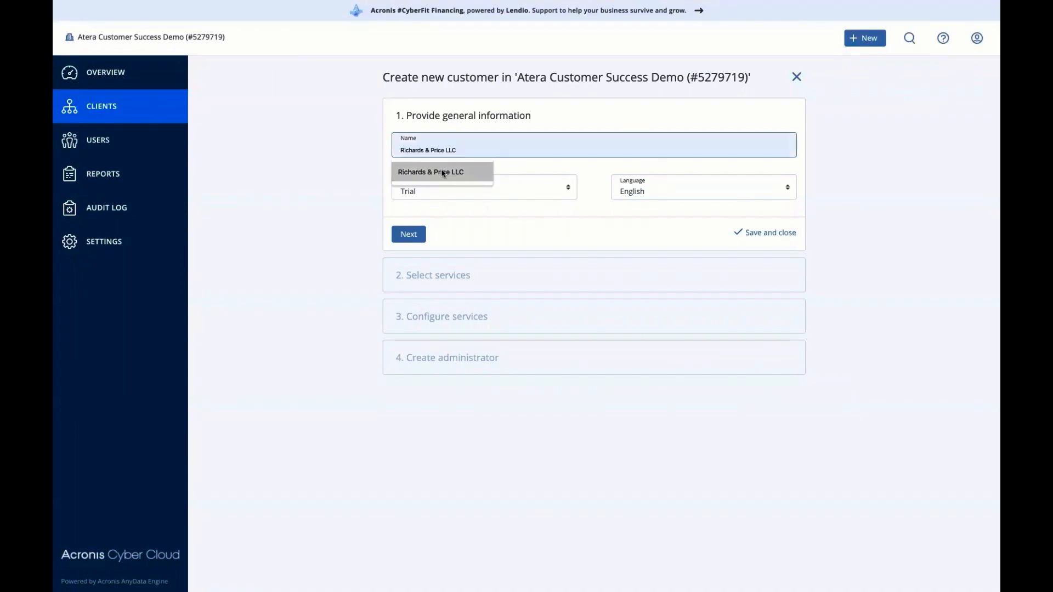
{"action": "left_click", "coordinate": [455, 172]}
{"action": "left_click", "coordinate": [443, 187]}
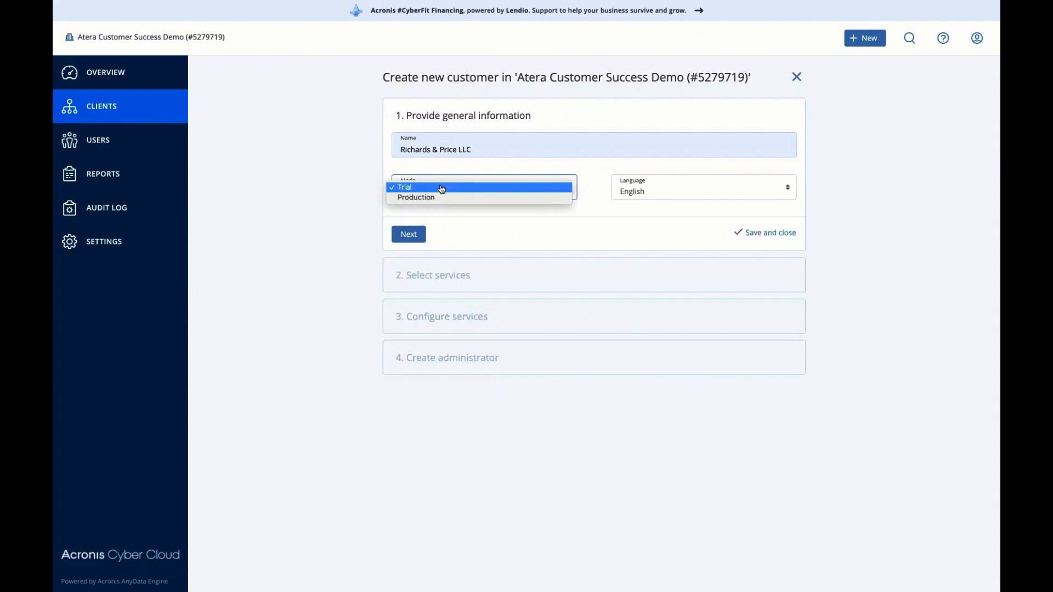
{"action": "left_click", "coordinate": [442, 188]}
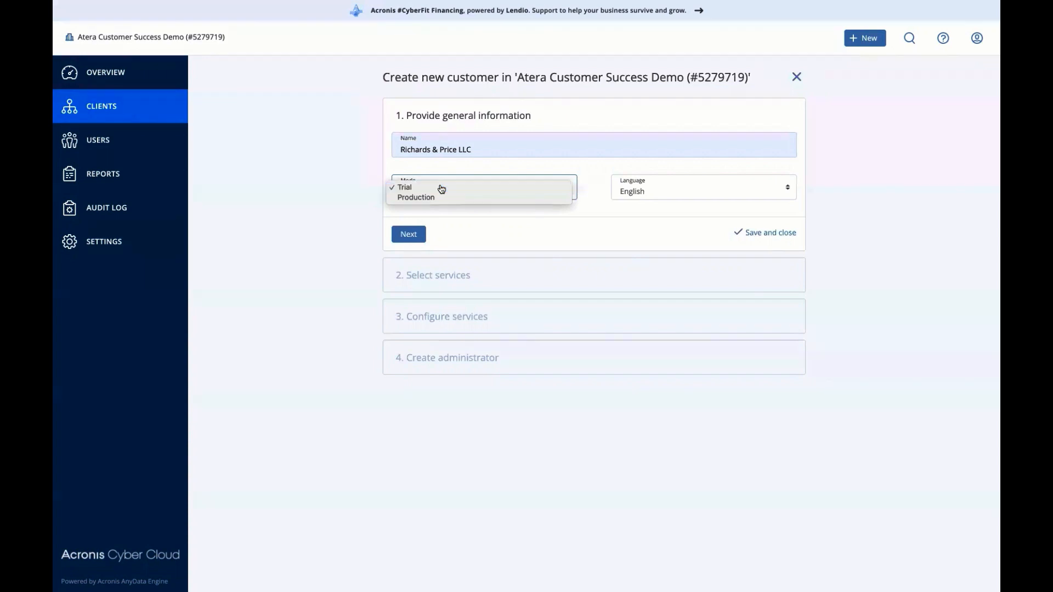
{"action": "left_click", "coordinate": [411, 234]}
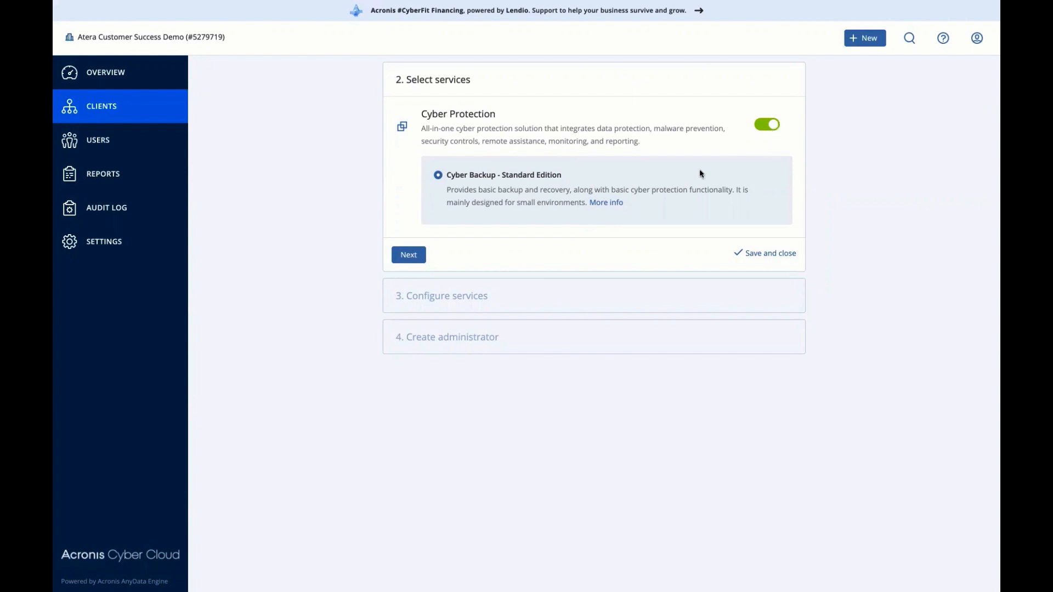
Step: Keep Cyber Backup – Standard Edition with all data sources unlimited and continue
{"action": "left_click", "coordinate": [404, 255]}
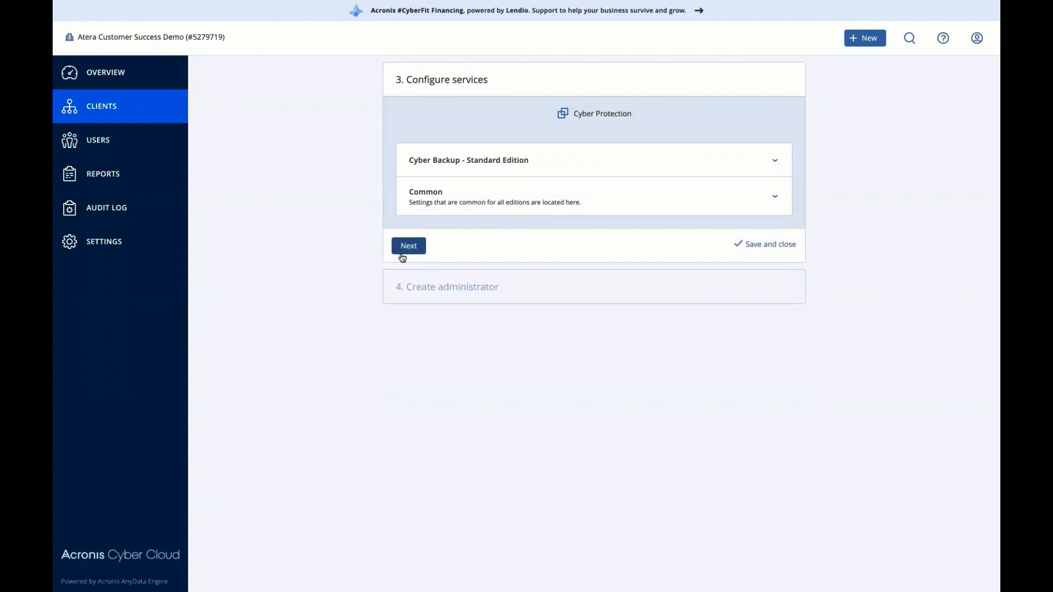
{"action": "left_click", "coordinate": [451, 165]}
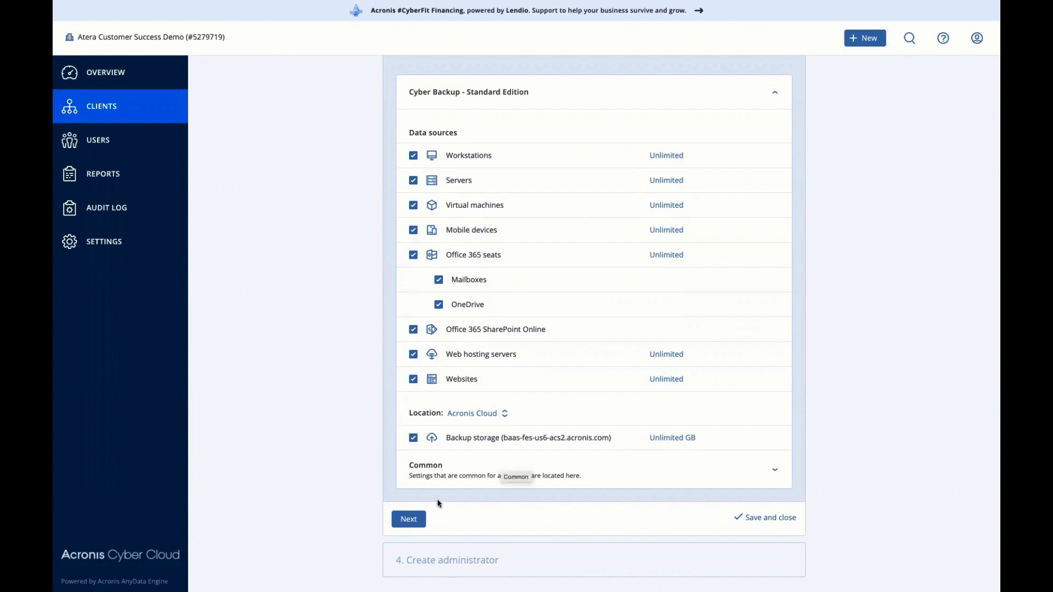
{"action": "left_click", "coordinate": [414, 518]}
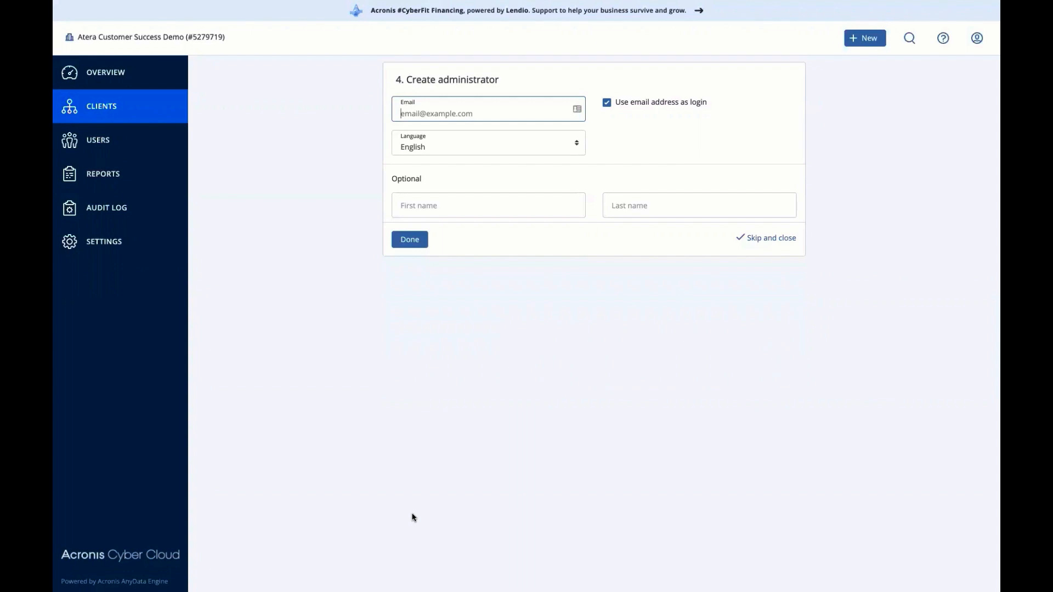
Step: Enter the administrator's e-mail address and finish creating the customer
{"action": "left_click", "coordinate": [416, 244]}
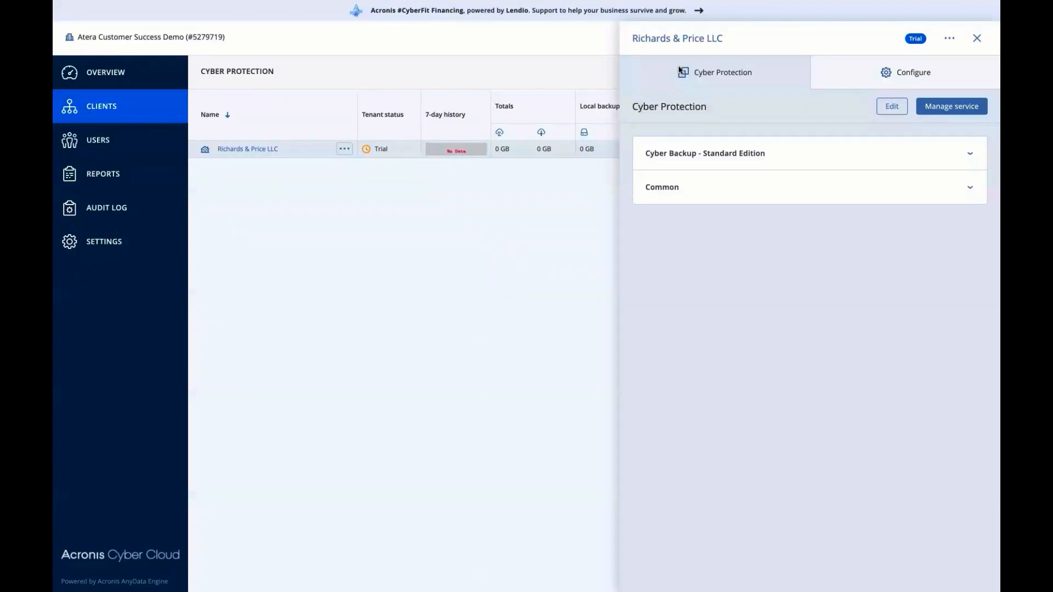
{"action": "key", "text": "ctrl+Left"}
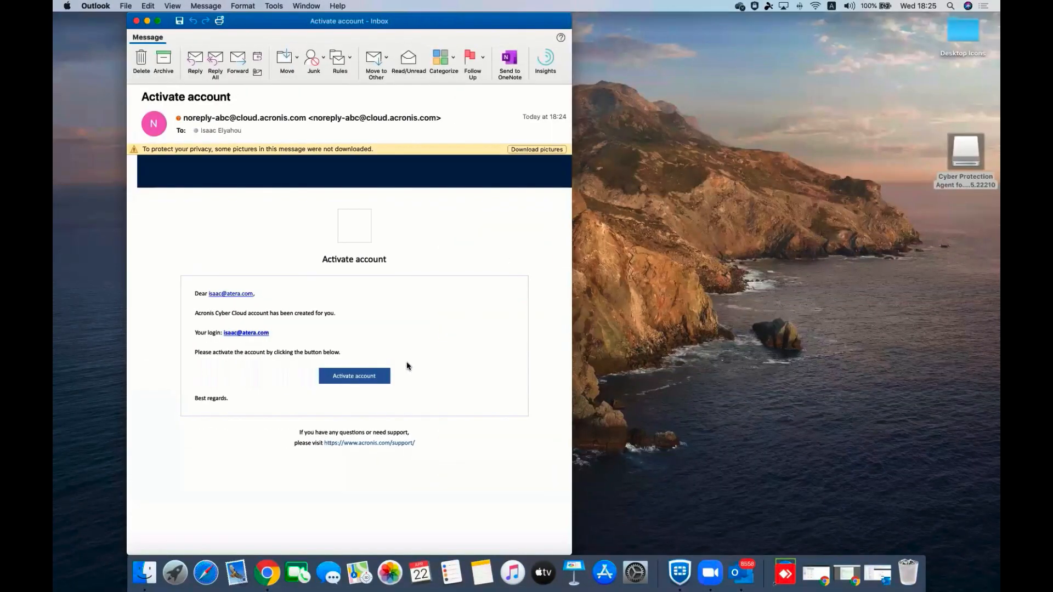
Step: Follow the Activate account link in the administrator's activation e-mail
{"action": "left_click", "coordinate": [382, 380]}
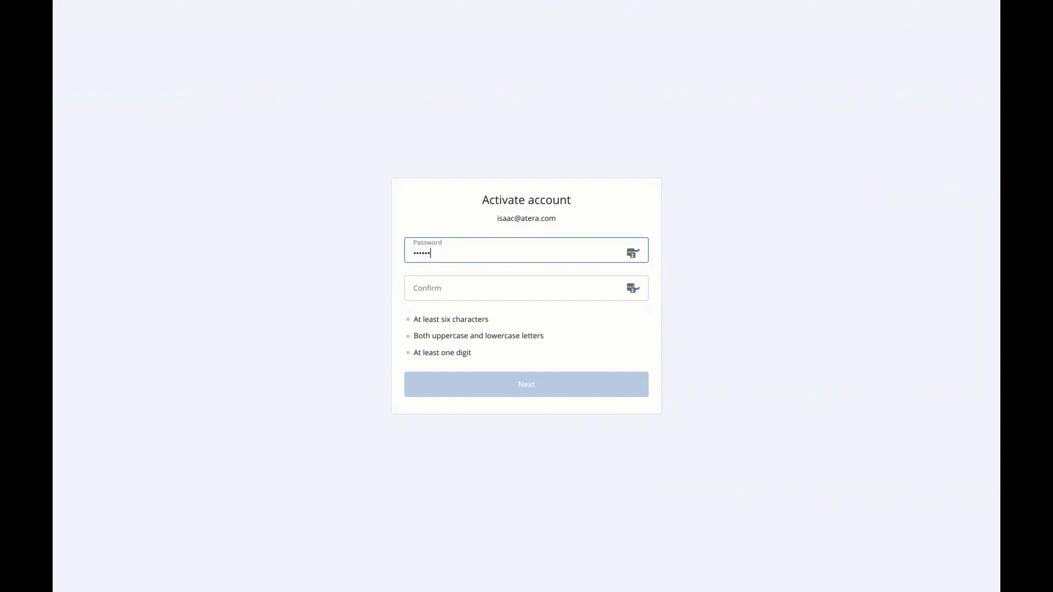
Step: Set the administrator's password and accept the new Privacy Statement terms
{"action": "type", "text": "•••••••••"}
{"action": "key", "text": "Tab"}
{"action": "type", "text": "•"}
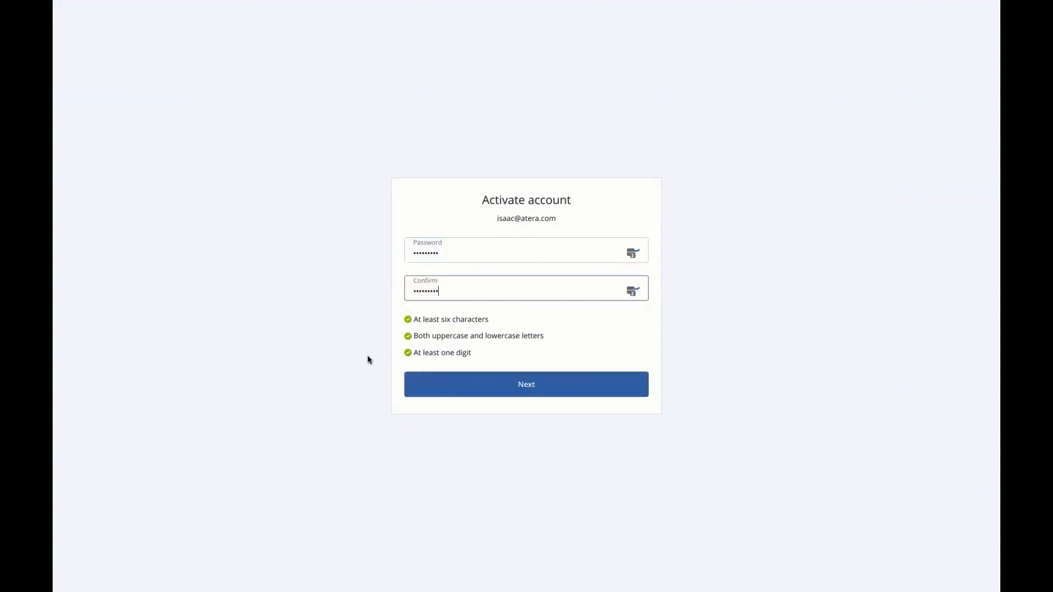
{"action": "left_click", "coordinate": [448, 385]}
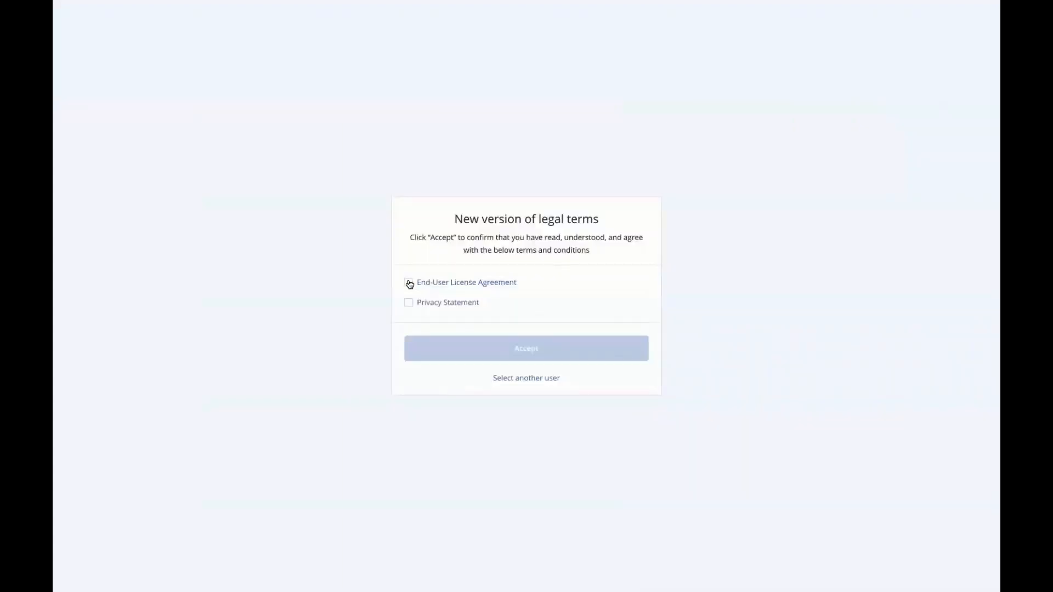
{"action": "left_click", "coordinate": [408, 302]}
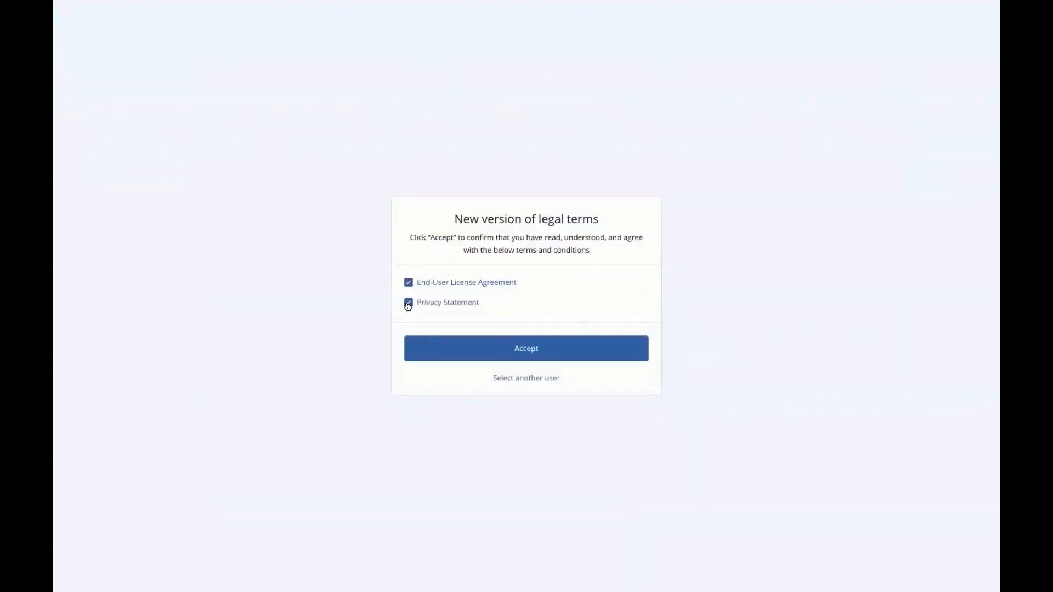
{"action": "left_click", "coordinate": [475, 348]}
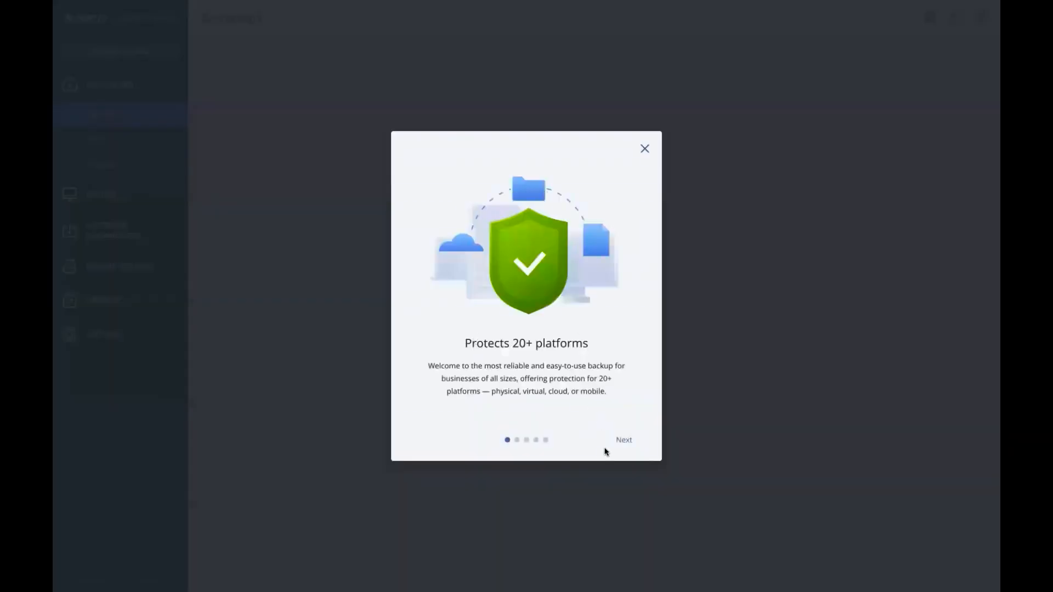
Step: Dismiss the welcome tour and download the protection agent for a Mac workstation
{"action": "left_click", "coordinate": [644, 149]}
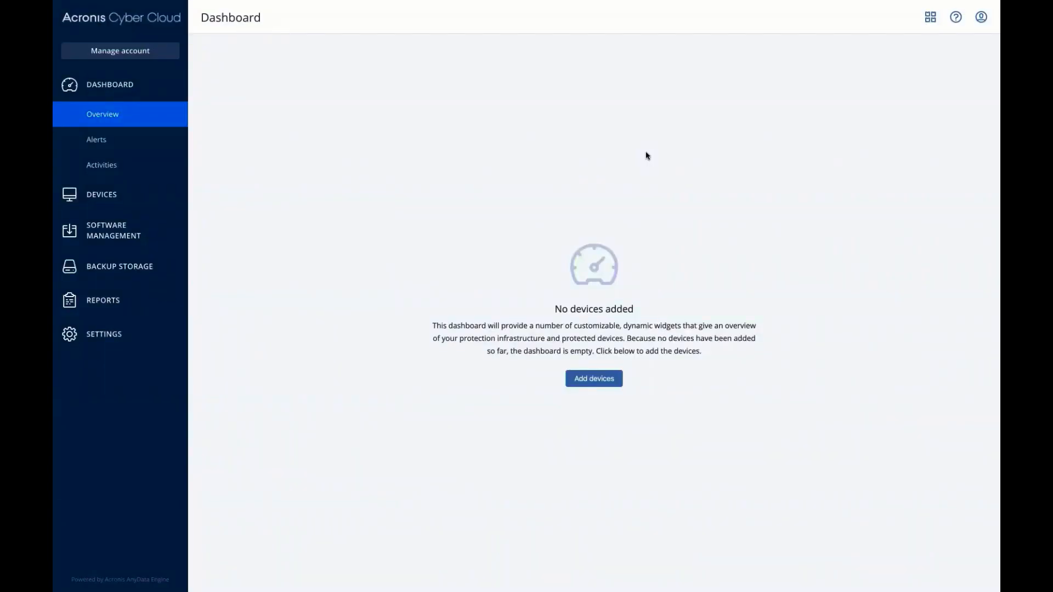
{"action": "left_click", "coordinate": [586, 379]}
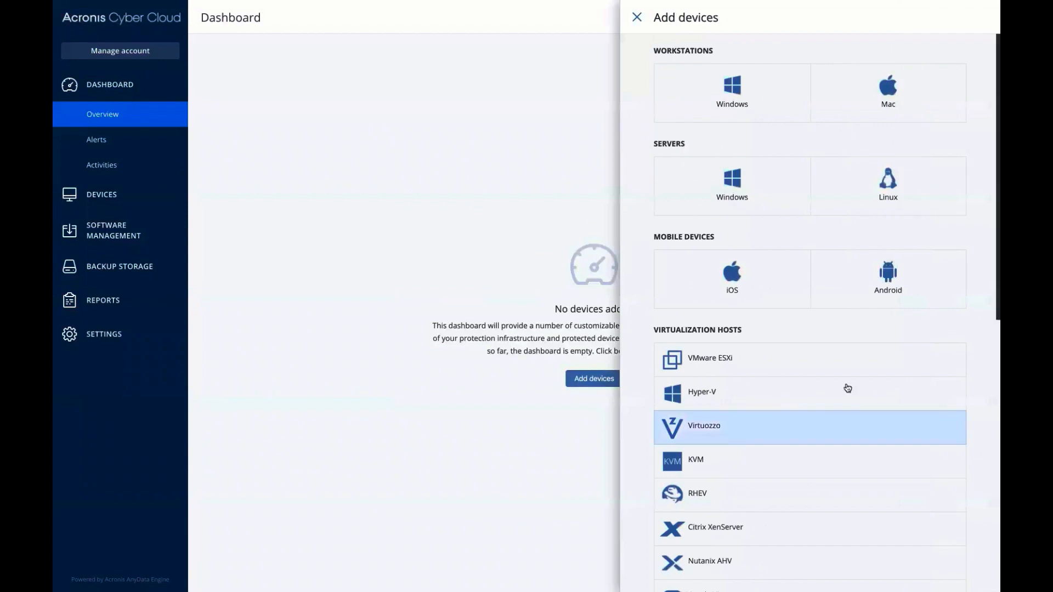
{"action": "scroll", "coordinate": [806, 195], "scroll_direction": "down", "scroll_amount": 3}
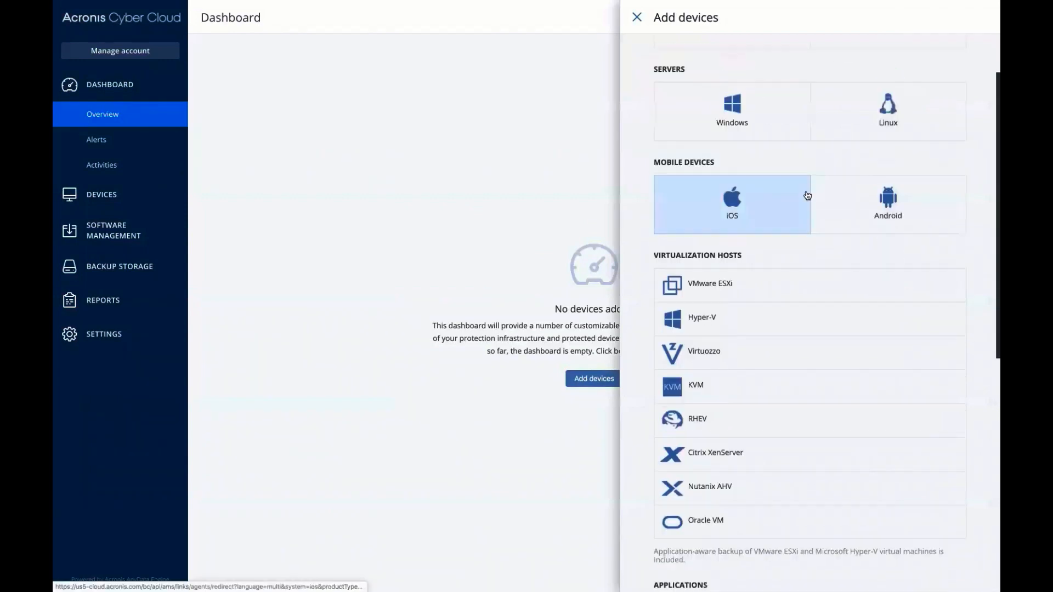
{"action": "scroll", "coordinate": [807, 196], "scroll_direction": "down", "scroll_amount": 4}
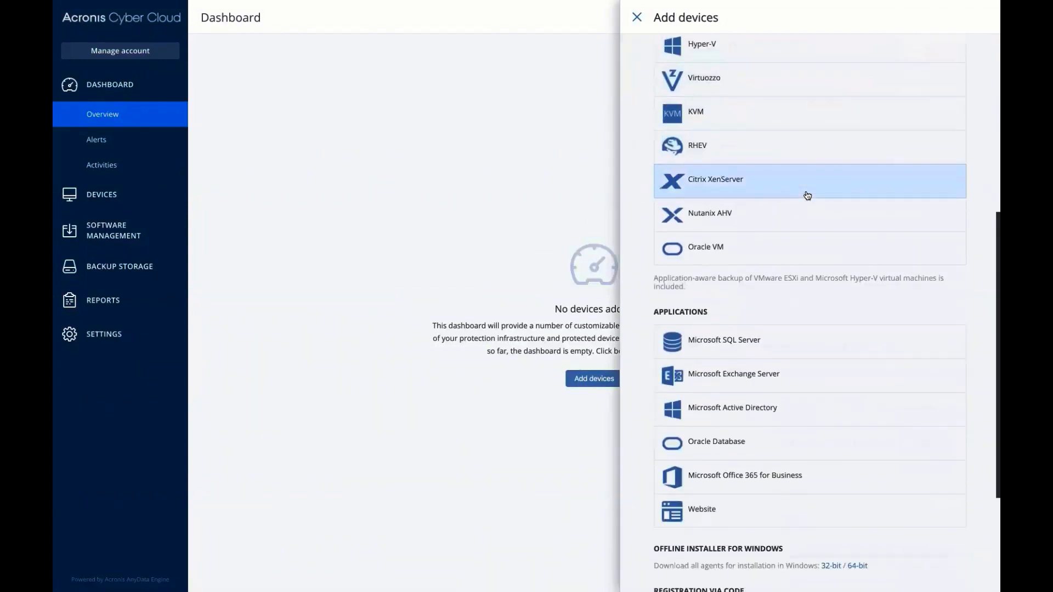
{"action": "scroll", "coordinate": [807, 196], "scroll_direction": "up", "scroll_amount": 5}
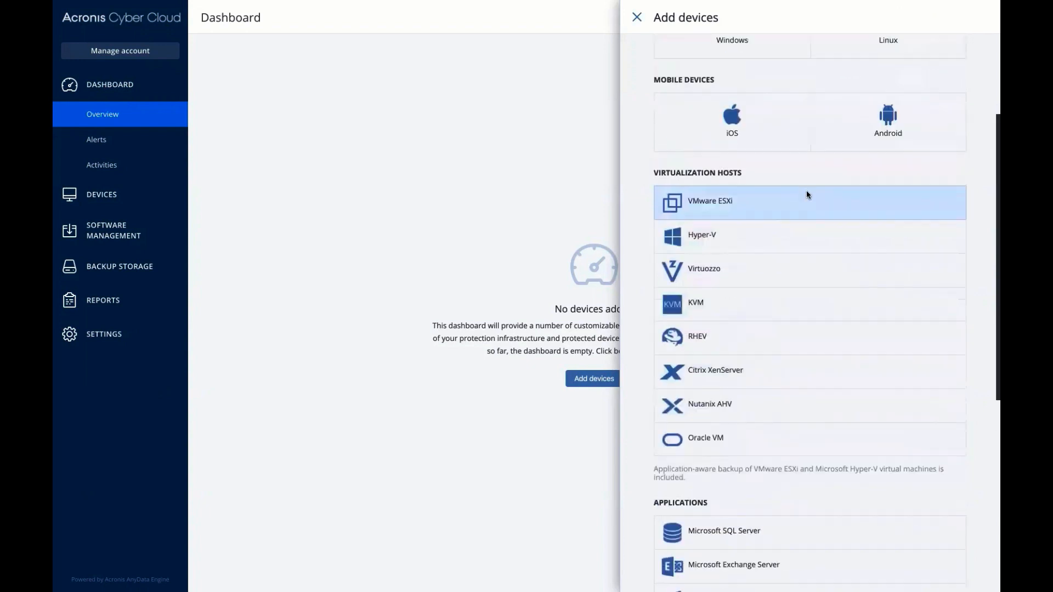
{"action": "scroll", "coordinate": [807, 195], "scroll_direction": "up", "scroll_amount": 3}
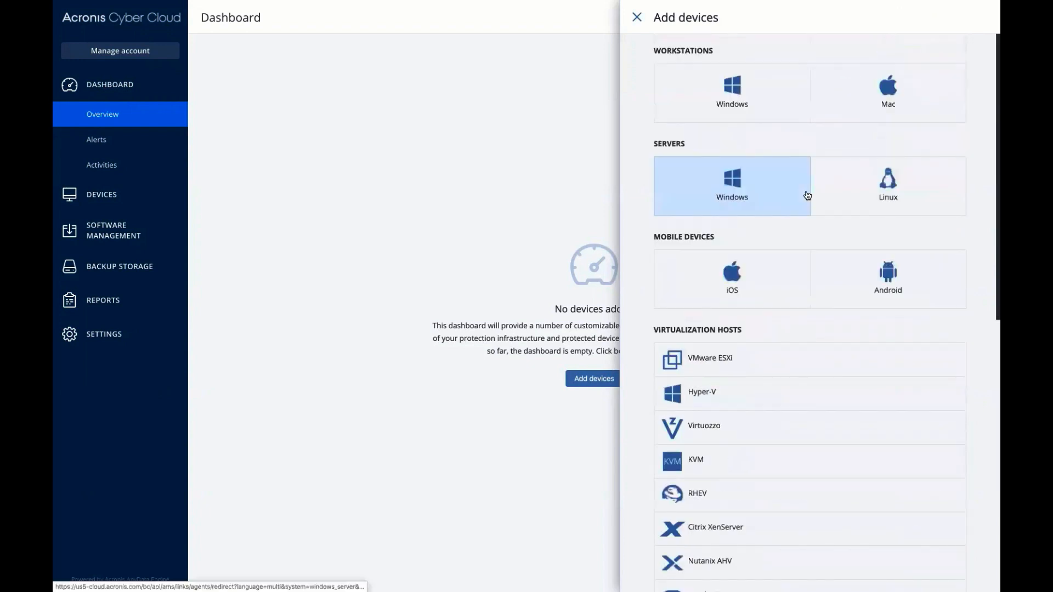
{"action": "left_click", "coordinate": [896, 106]}
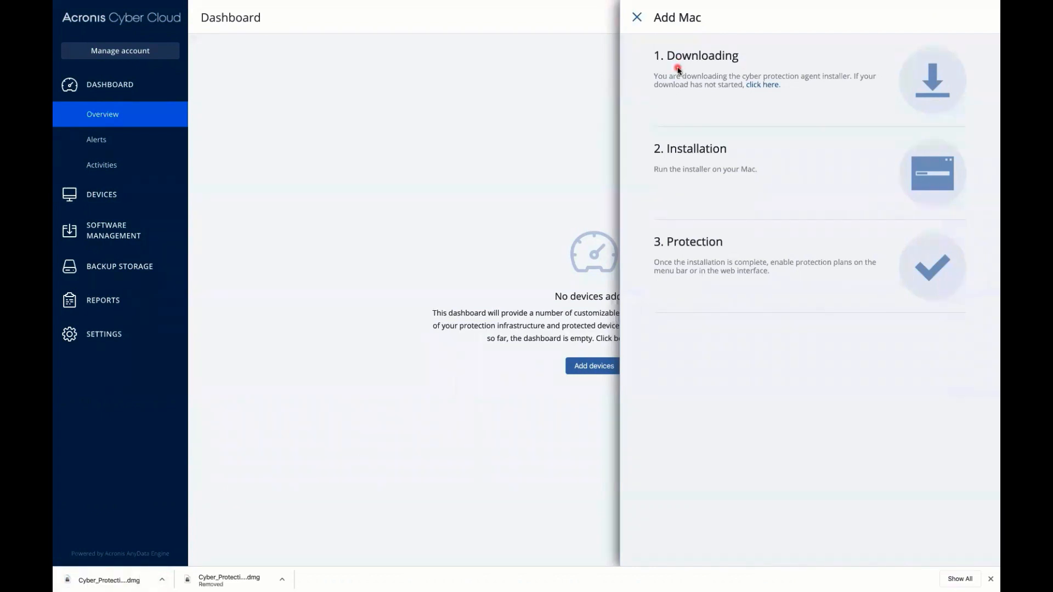
Step: Install the Cyber Protection Agent for Mac from the downloaded .dmg, allowing Desktop access, and start registering this Mac
{"action": "left_click", "coordinate": [106, 580]}
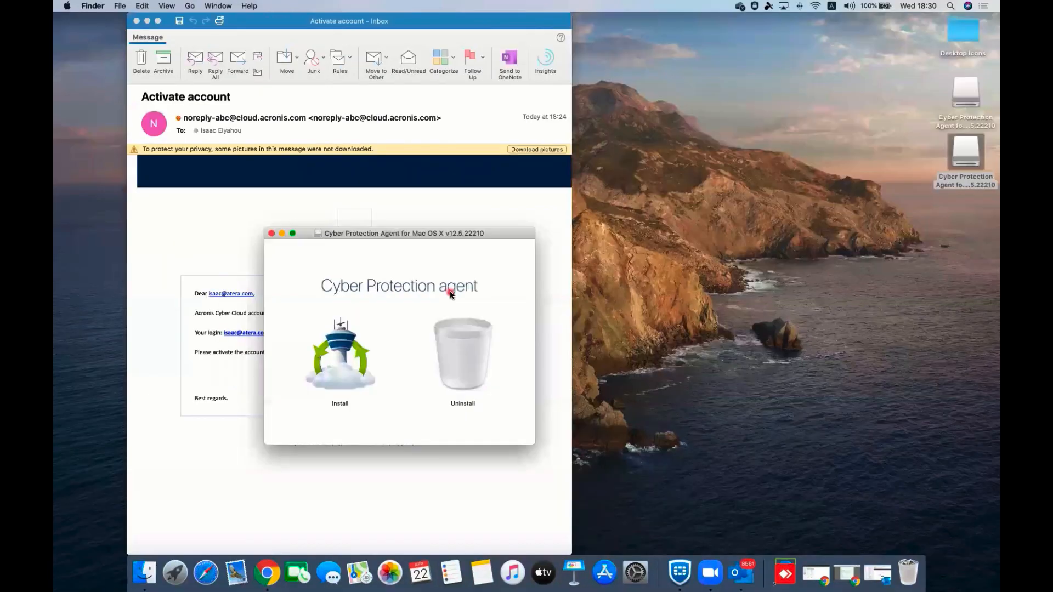
{"action": "double_click", "coordinate": [333, 357]}
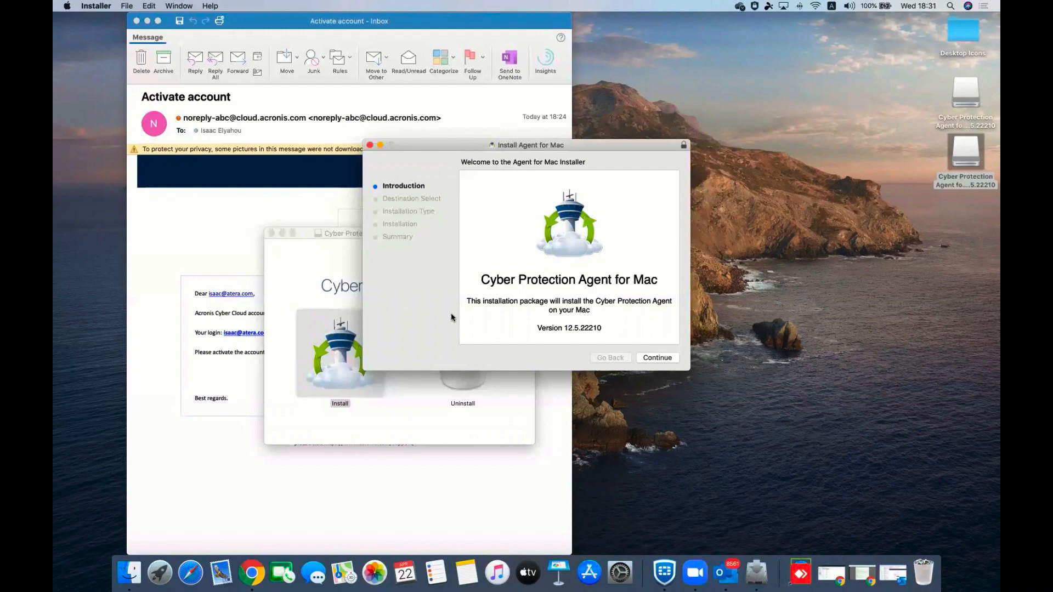
{"action": "left_click", "coordinate": [653, 358]}
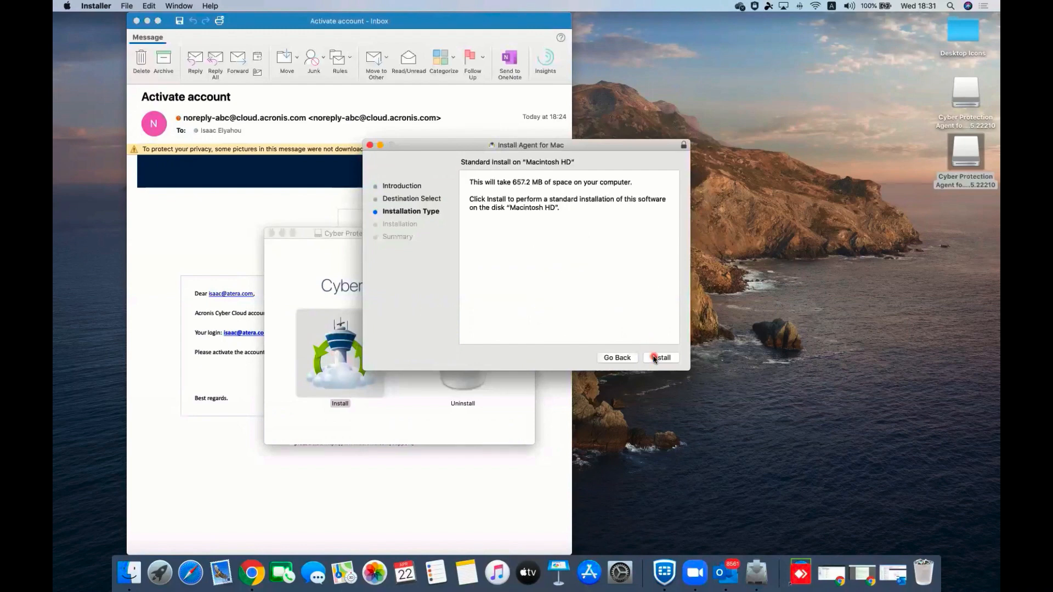
{"action": "left_click", "coordinate": [654, 358]}
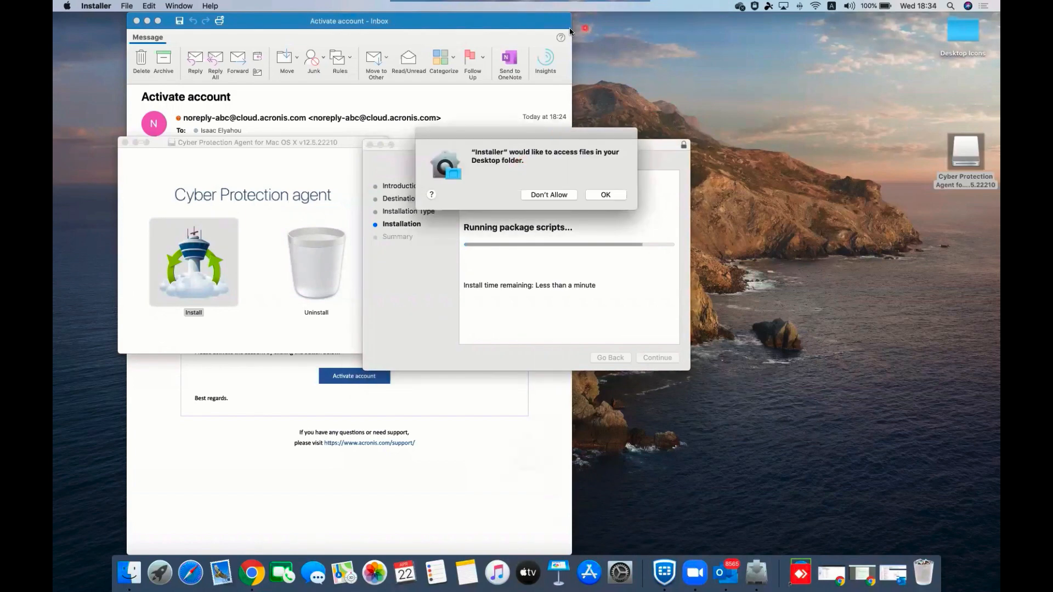
{"action": "left_click", "coordinate": [607, 195]}
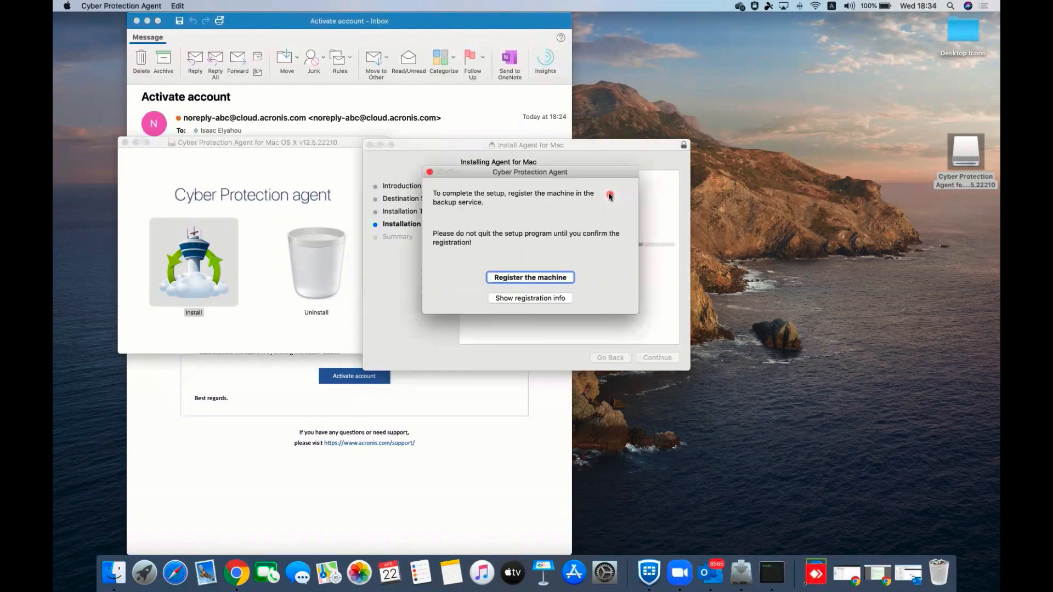
{"action": "left_click", "coordinate": [553, 277]}
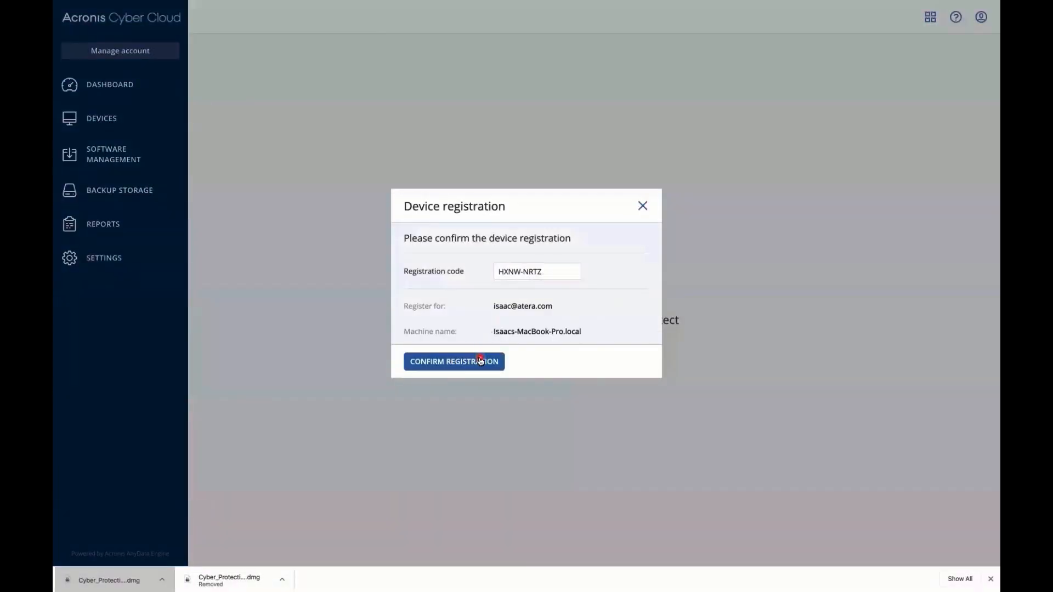
{"action": "left_click", "coordinate": [482, 363]}
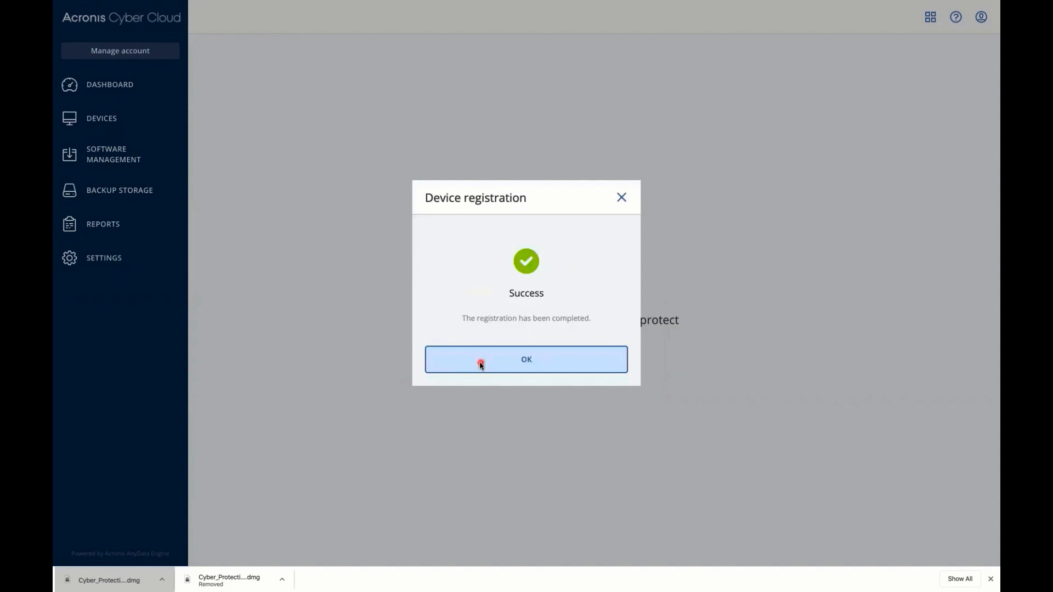
{"action": "left_click", "coordinate": [481, 365]}
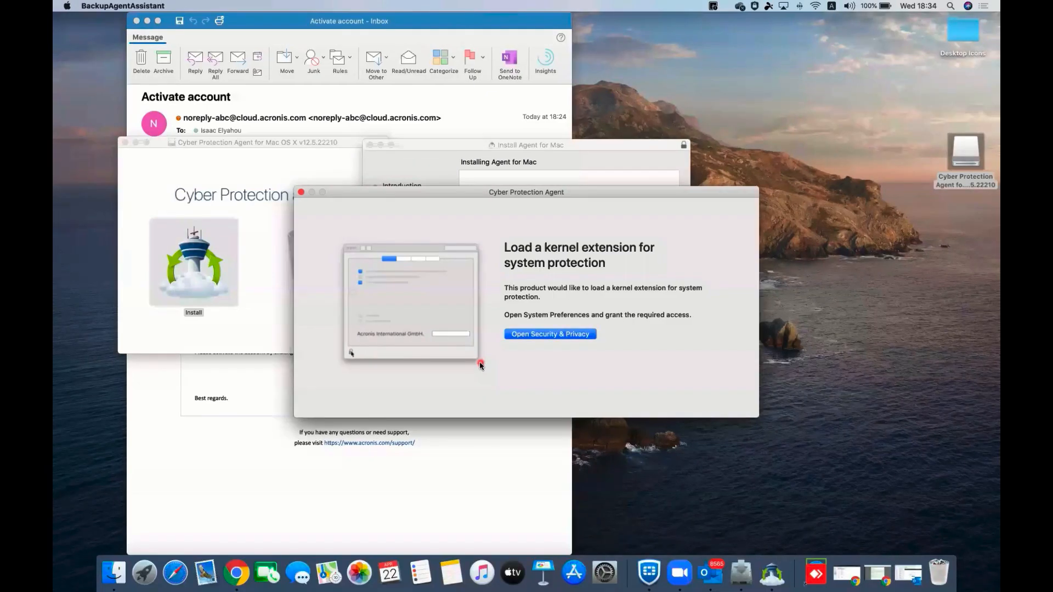
Step: Open Security & Privacy for the agent's kernel extension, then close the successfully finished installer
{"action": "left_click", "coordinate": [524, 336]}
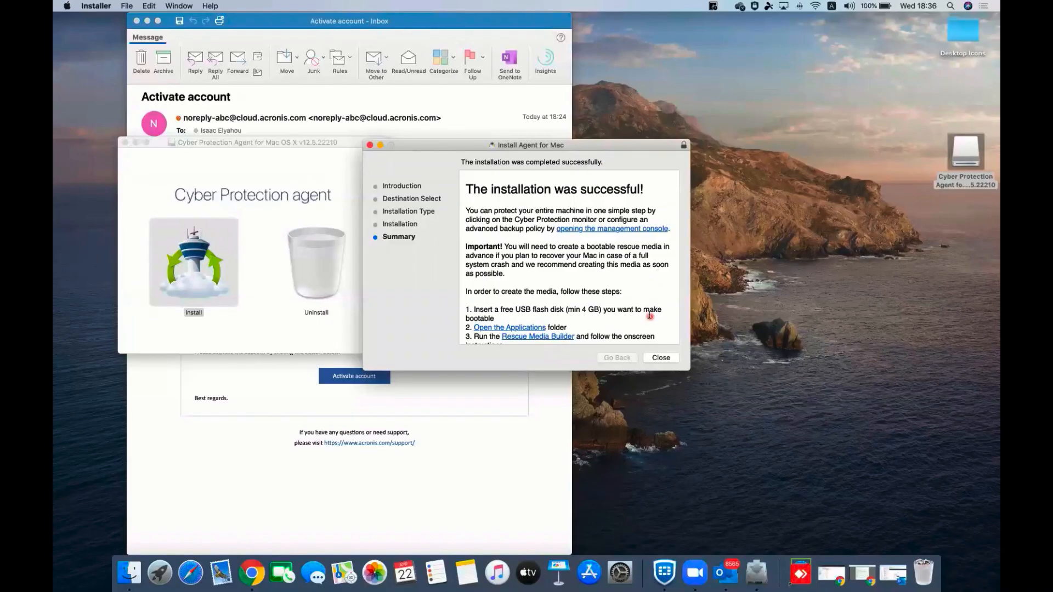
{"action": "left_click", "coordinate": [661, 358]}
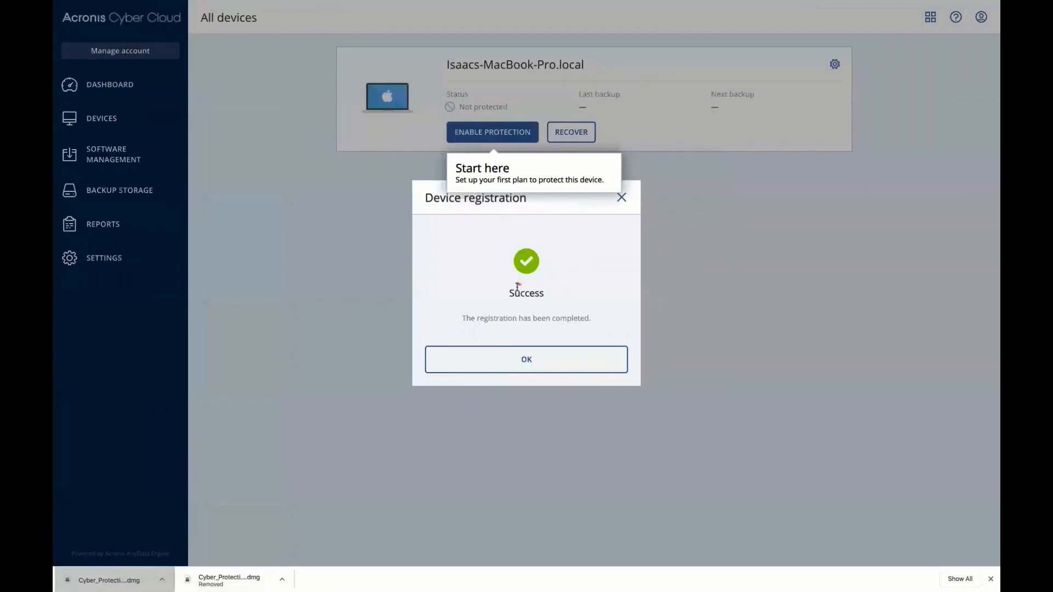
Step: Dismiss the Success and Add device dialogs so the unprotected Mac shows under All devices, then open the help menu
{"action": "left_click", "coordinate": [546, 365]}
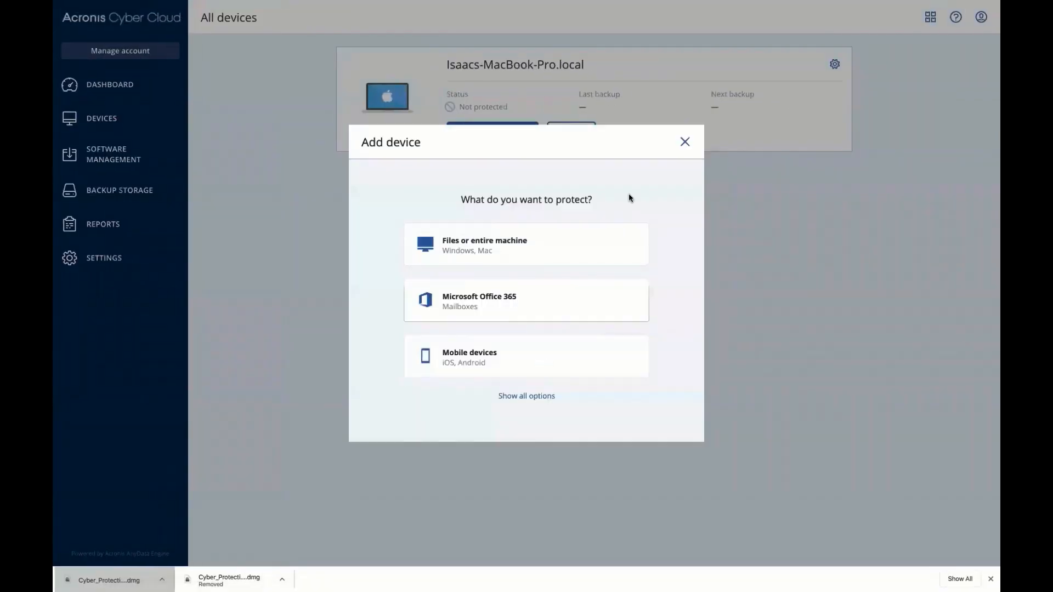
{"action": "left_click", "coordinate": [685, 141]}
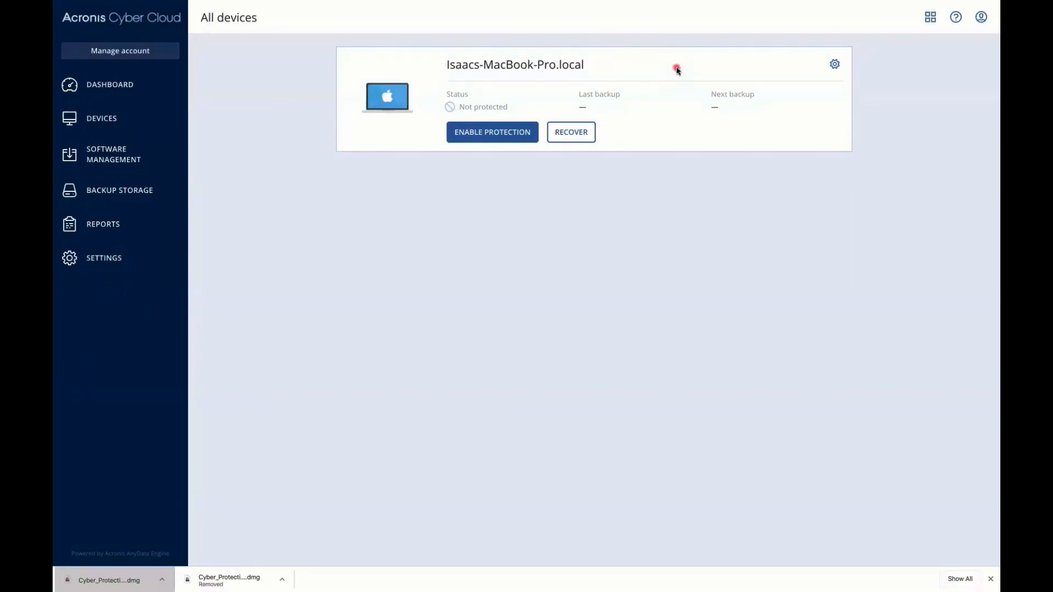
{"action": "left_click", "coordinate": [957, 25]}
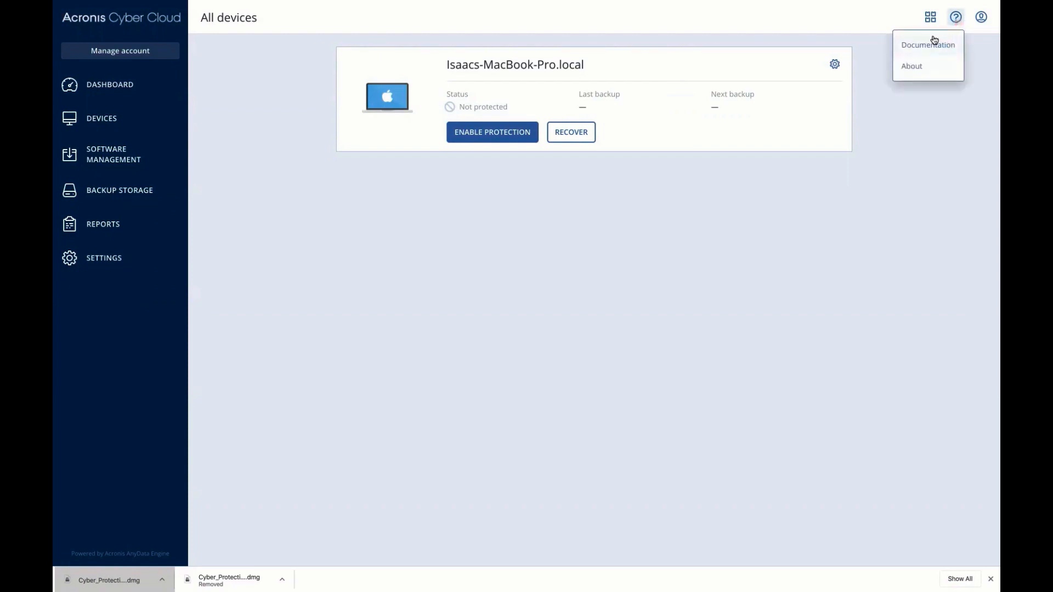